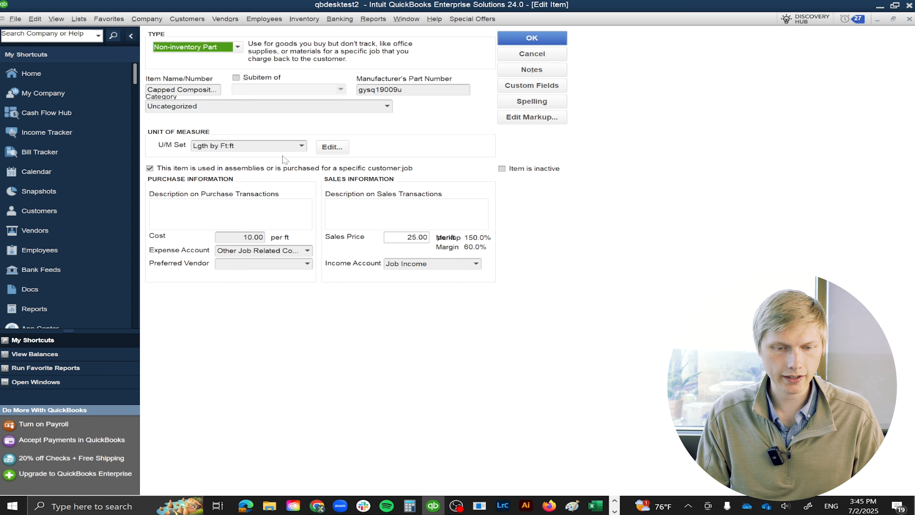
- Assign the Lgth by Ft unit-of-measure set to the Capped Composite Decking item, review its related units and save the item
{"action": "left_click", "coordinate": [302, 146]}
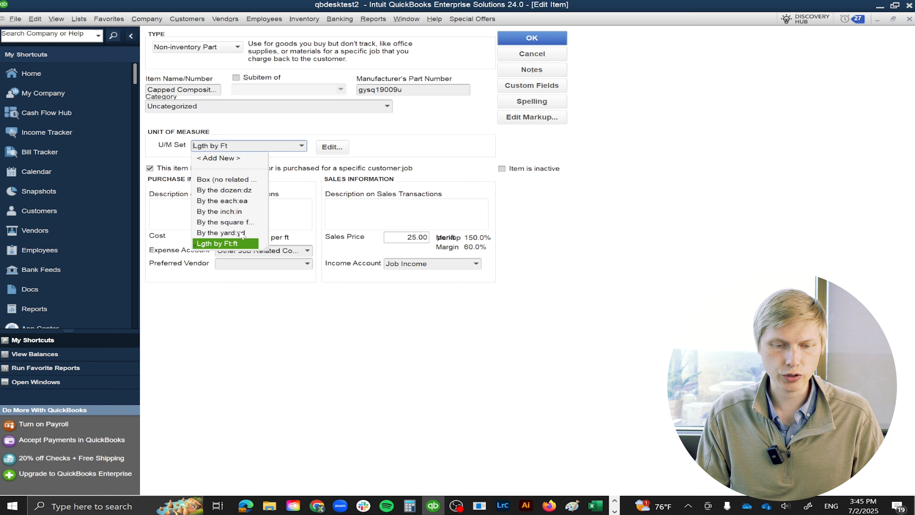
{"action": "left_click", "coordinate": [239, 244]}
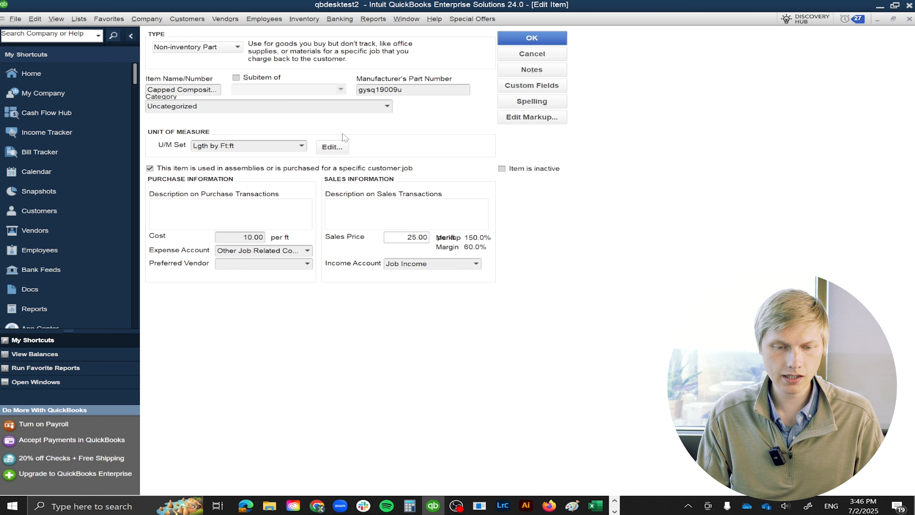
{"action": "left_click", "coordinate": [336, 147]}
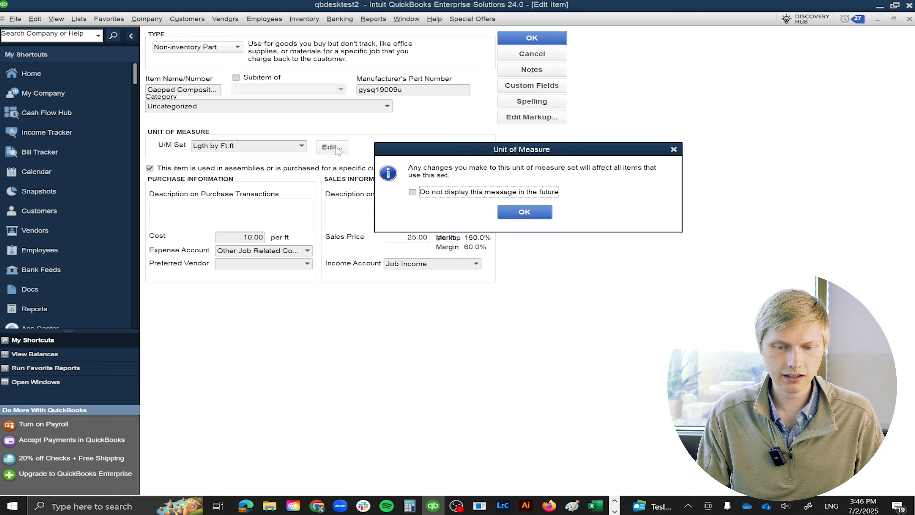
{"action": "left_click", "coordinate": [515, 212]}
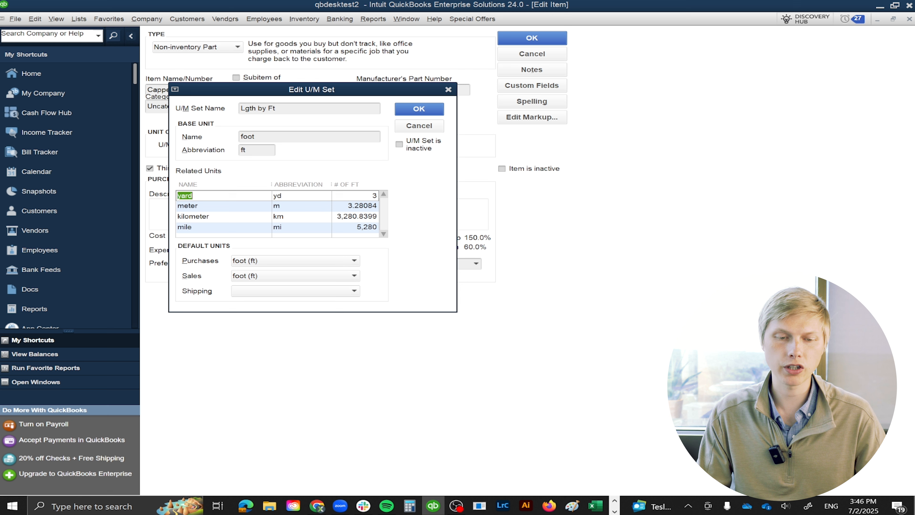
{"action": "left_click", "coordinate": [419, 109]}
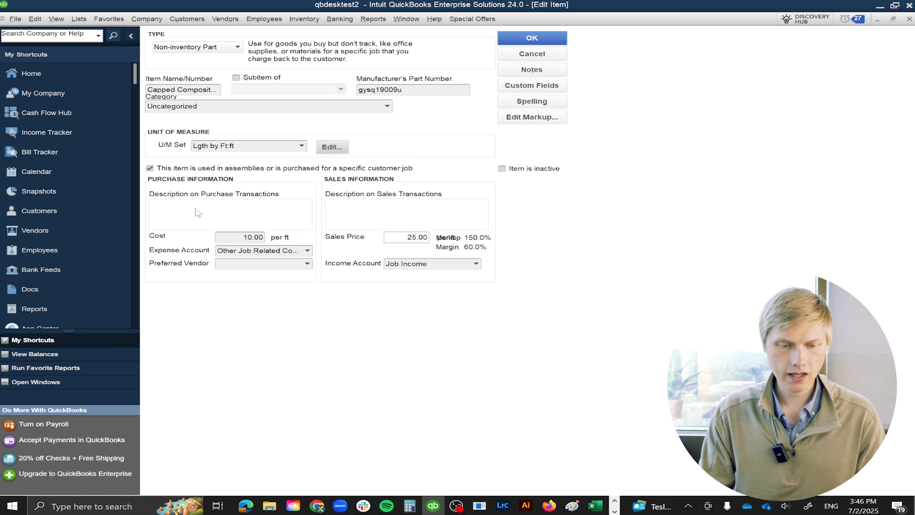
{"action": "left_click", "coordinate": [529, 40]}
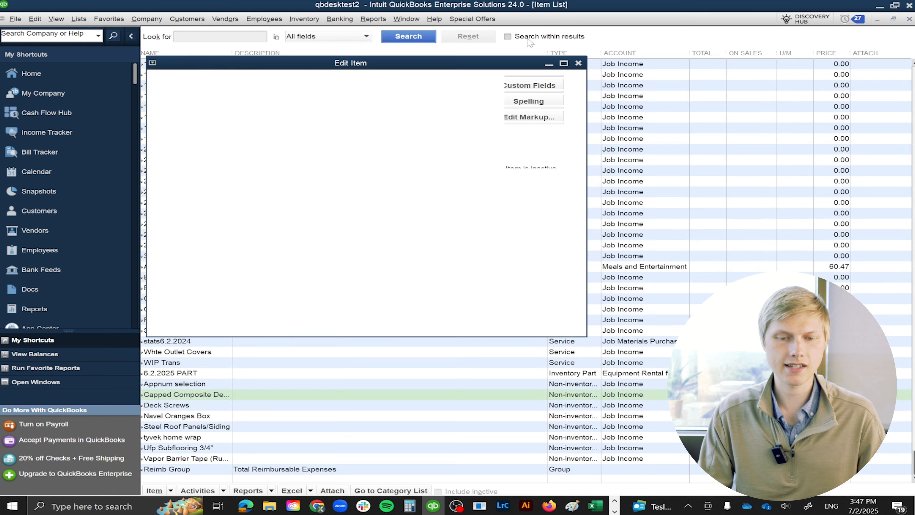
- Switch to the Lexul Platform in the browser and choose KOFU Aquaponics as the new work order's customer
{"action": "left_click", "coordinate": [316, 506]}
{"action": "right_click", "coordinate": [145, 215]}
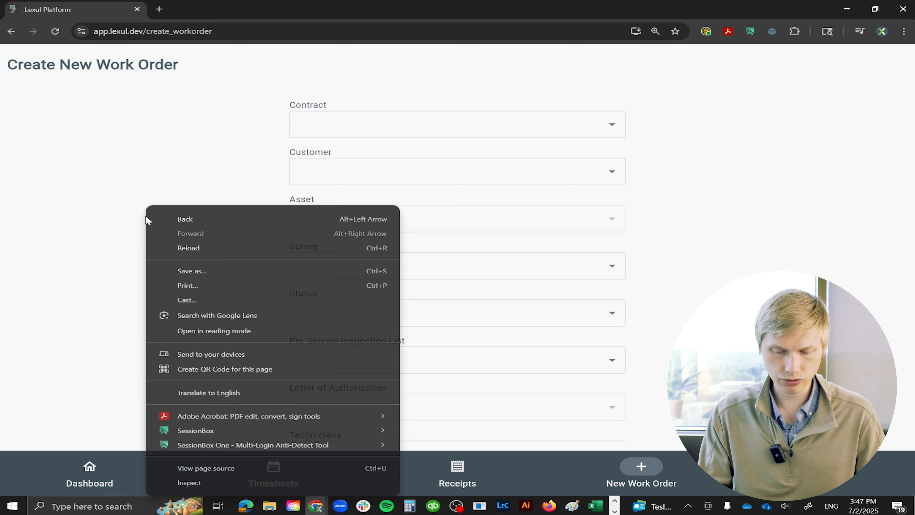
{"action": "left_click", "coordinate": [110, 185]}
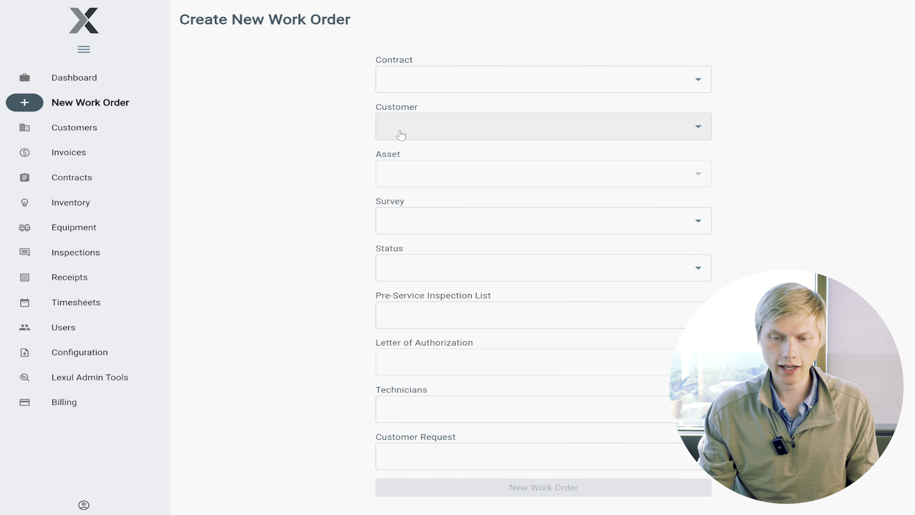
{"action": "left_click", "coordinate": [401, 133]}
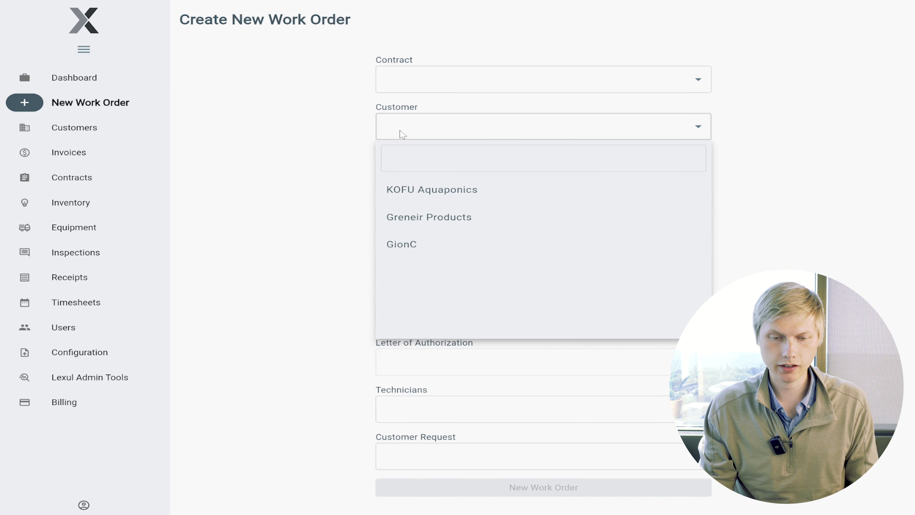
{"action": "left_click", "coordinate": [434, 199]}
- Set the status to Service, enter "units of measure qbd" as the customer request and create the work order
{"action": "left_click", "coordinate": [430, 265]}
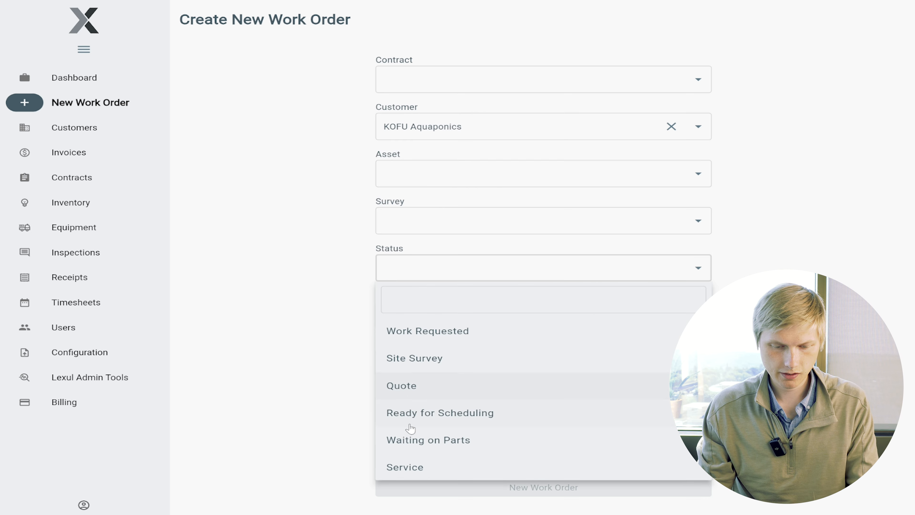
{"action": "left_click", "coordinate": [408, 467]}
{"action": "left_click", "coordinate": [408, 461]}
{"action": "type", "text": "u"}
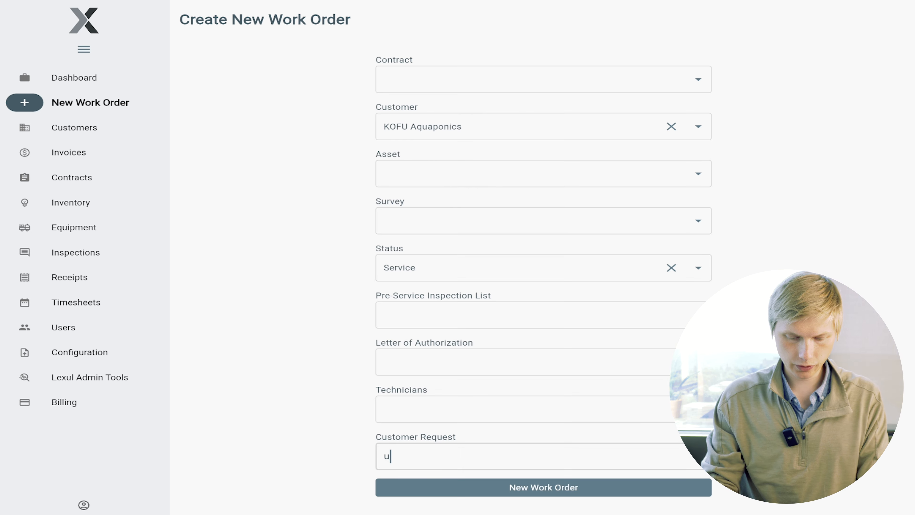
{"action": "type", "text": "nits of measr"}
{"action": "type", "text": "re qbd"}
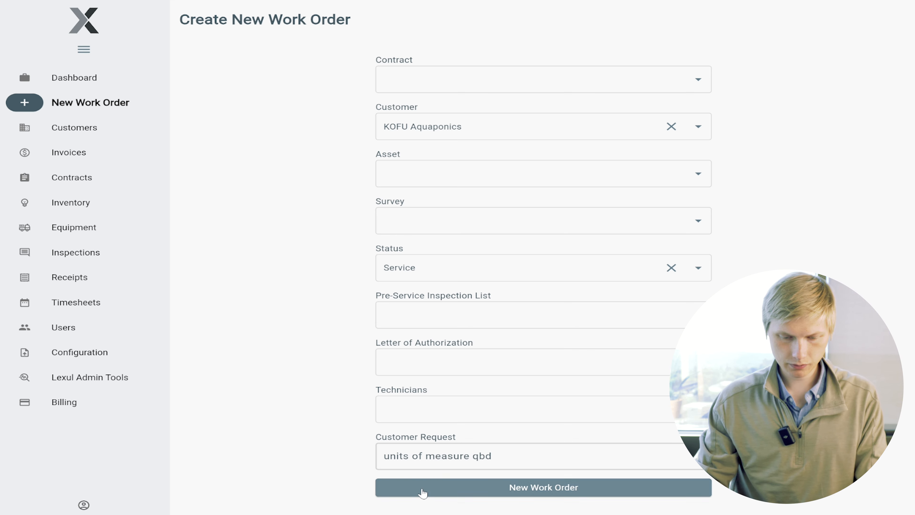
{"action": "left_click", "coordinate": [422, 493]}
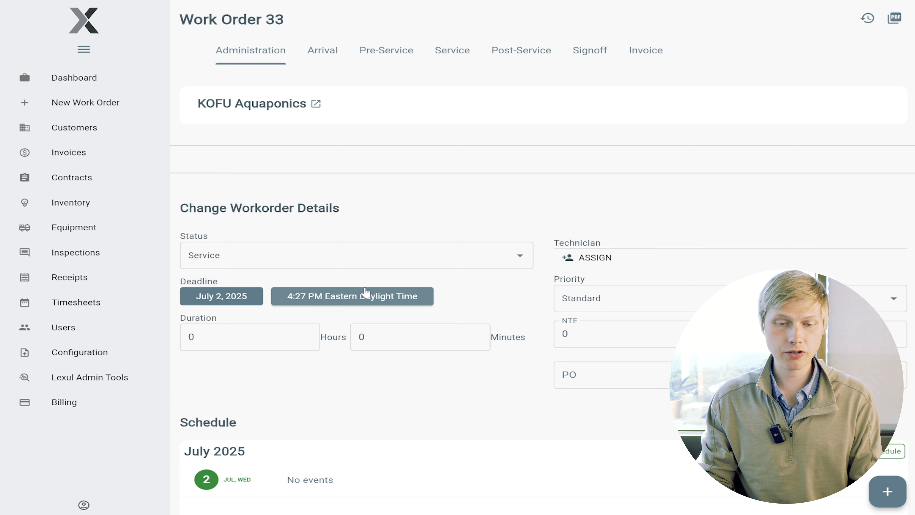
- Add the Building Cost service to the service section of the work order
{"action": "left_click", "coordinate": [451, 53]}
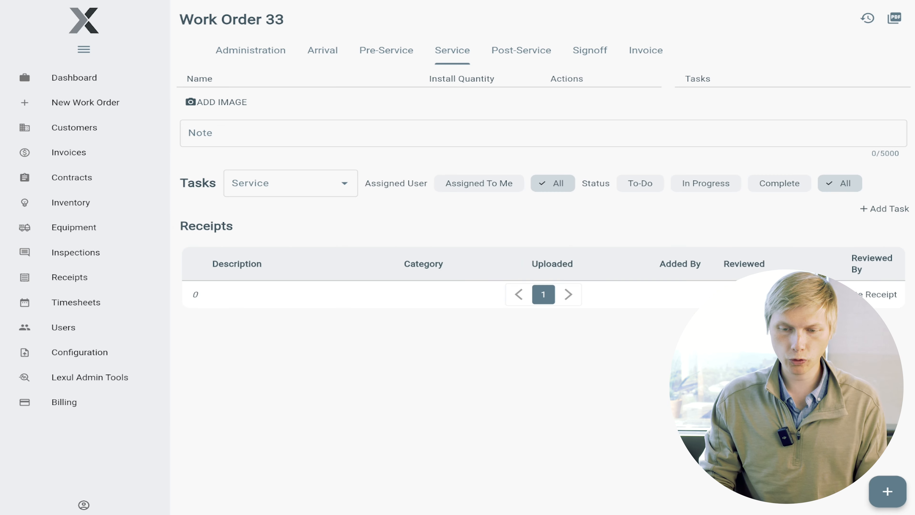
{"action": "left_click", "coordinate": [881, 487]}
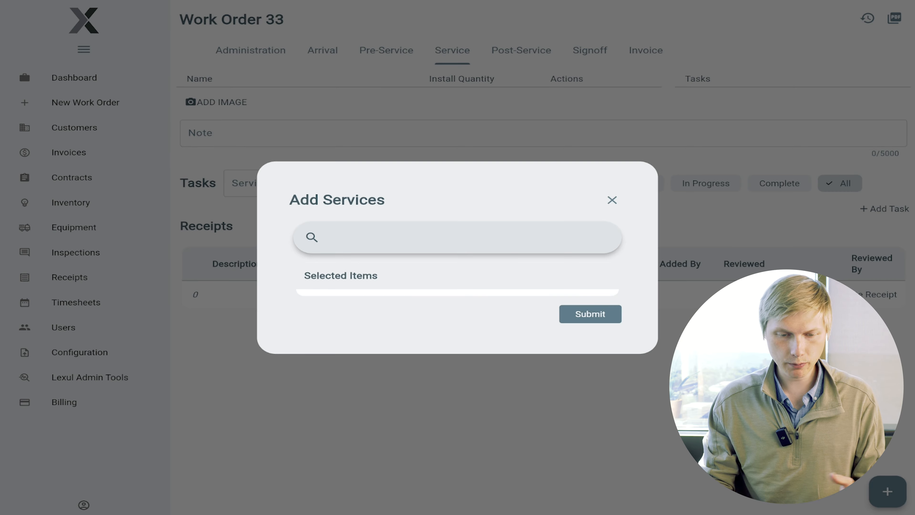
{"action": "left_click", "coordinate": [449, 240]}
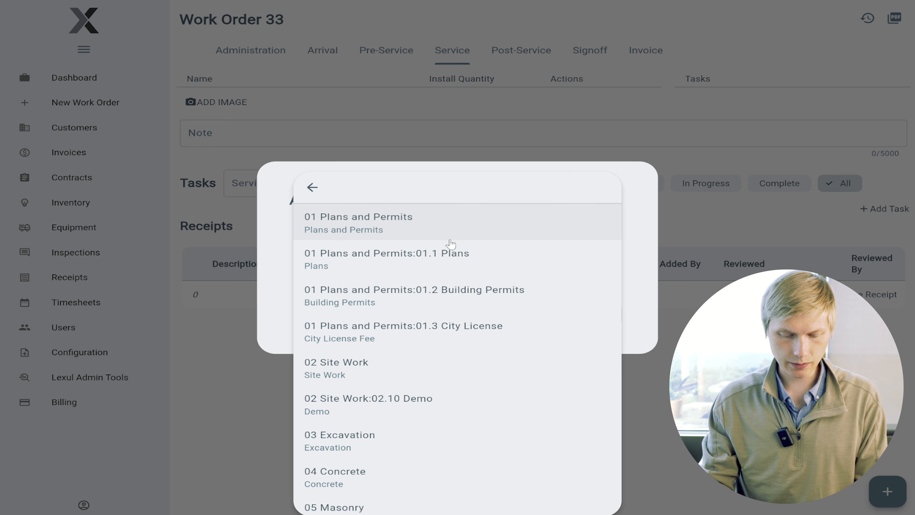
{"action": "type", "text": "bui"}
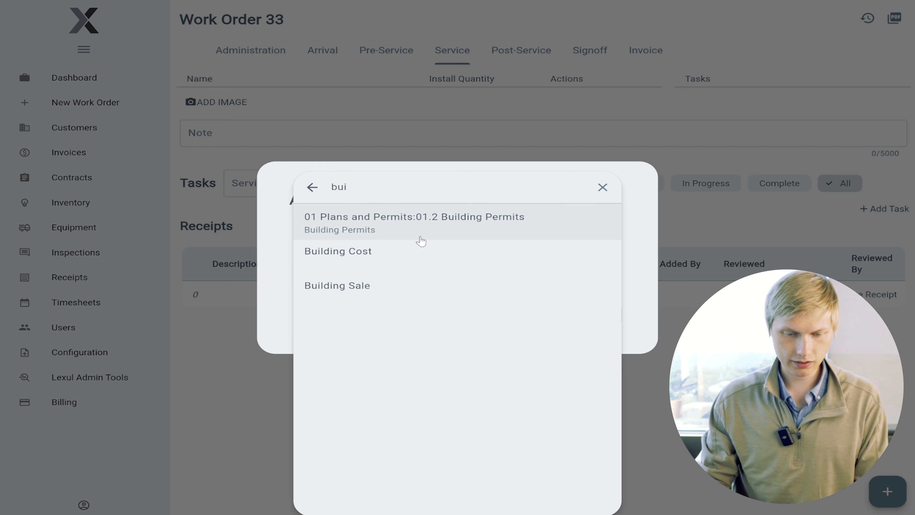
{"action": "left_click", "coordinate": [368, 262]}
{"action": "left_click", "coordinate": [596, 331]}
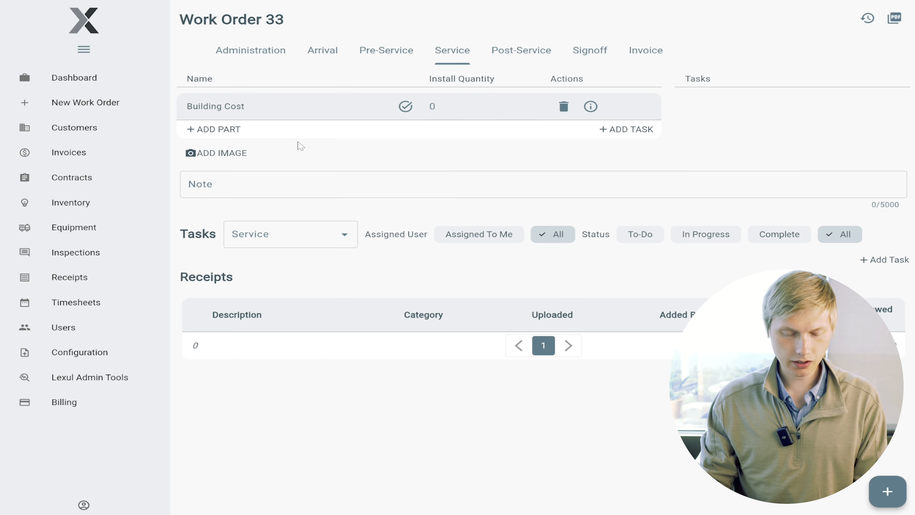
- Add Deck Screws and Capped Composite Decking parts under Building Cost, with install quantities of 1 for the service, 800 ea screws and 200 ft decking
{"action": "left_click", "coordinate": [239, 128]}
{"action": "left_click", "coordinate": [411, 238]}
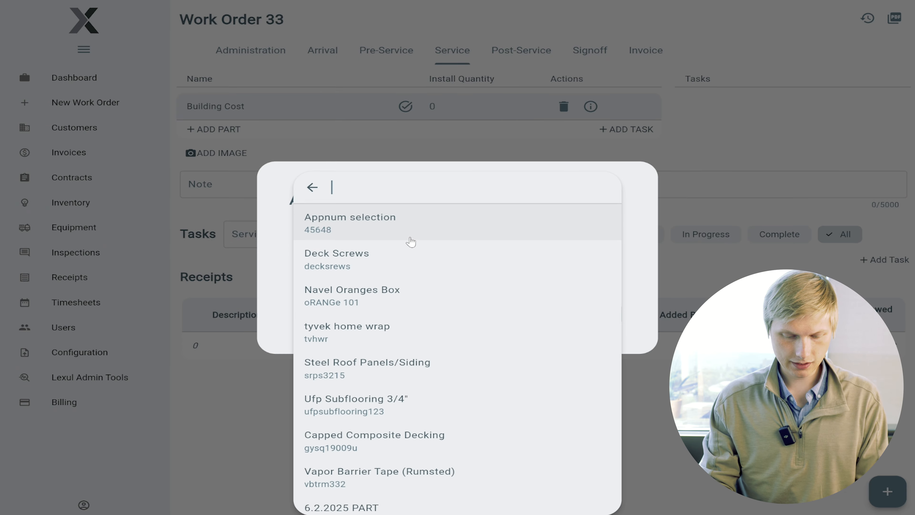
{"action": "type", "text": "de"}
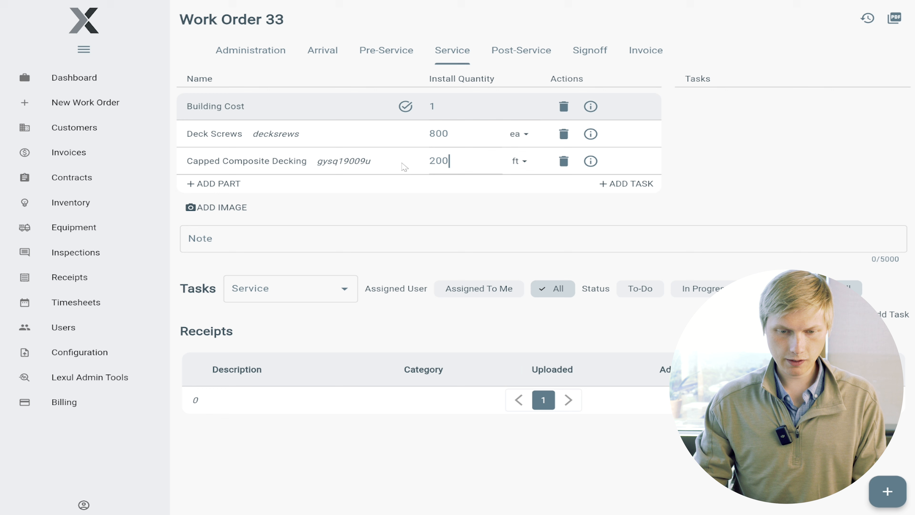
{"action": "left_click", "coordinate": [418, 216]}
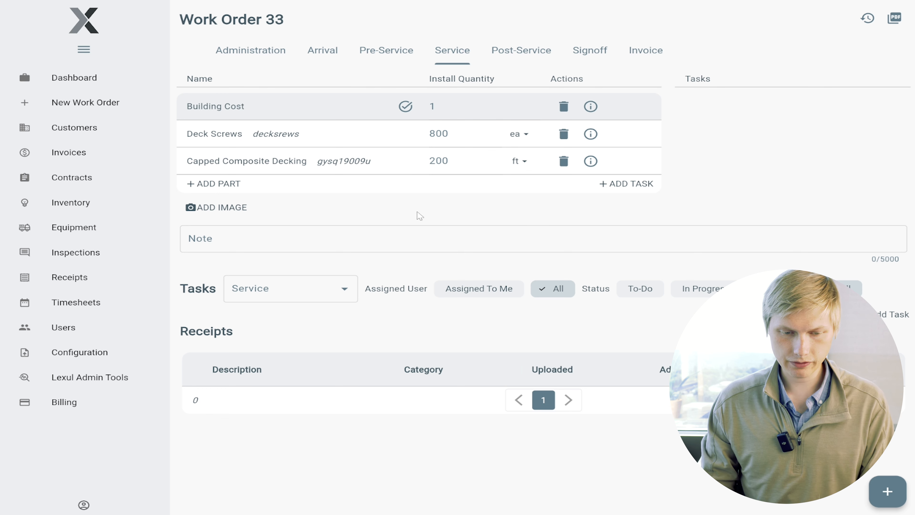
- Convert the Capped Composite Decking quantity from 200 ft to its equivalent in yards
{"action": "left_click", "coordinate": [519, 161]}
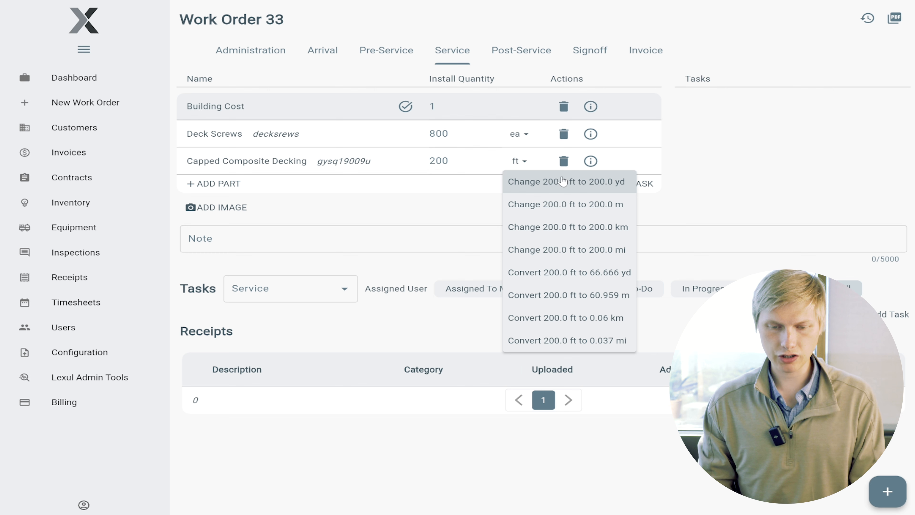
{"action": "left_click", "coordinate": [595, 279]}
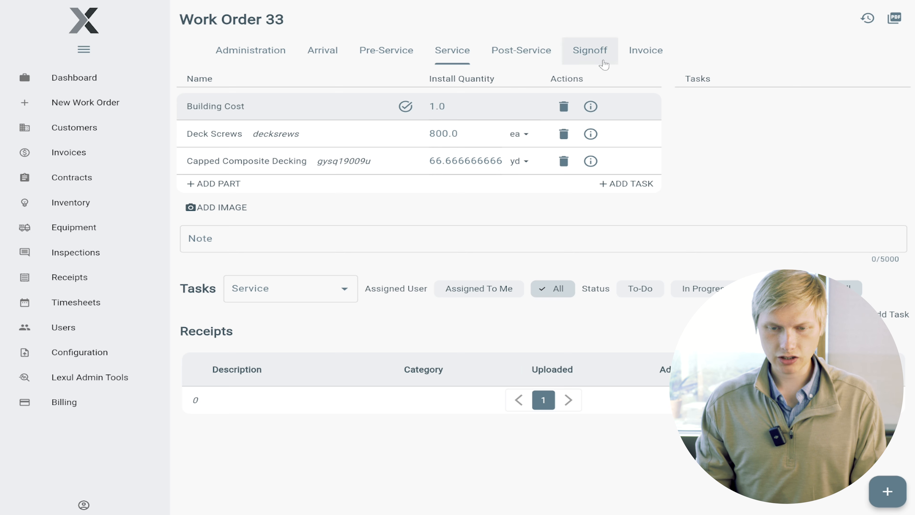
- Create an invoice from the work order including time, materials and equipment, and submit it to QuickBooks
{"action": "left_click", "coordinate": [644, 54]}
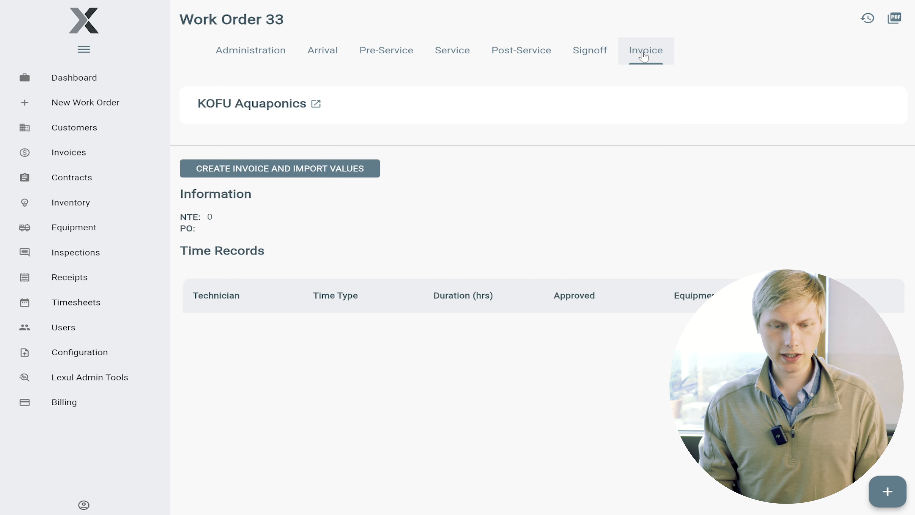
{"action": "left_click", "coordinate": [248, 167]}
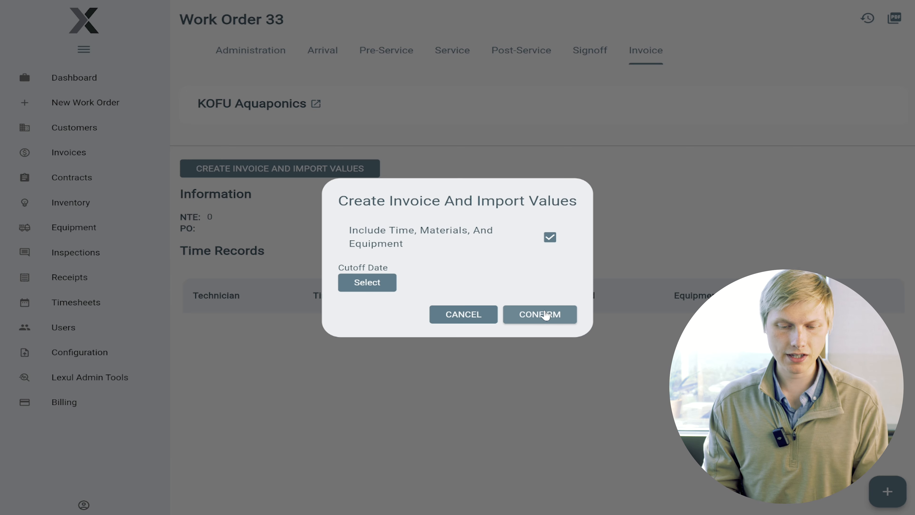
{"action": "left_click", "coordinate": [536, 317]}
{"action": "scroll", "coordinate": [468, 288], "scroll_direction": "down", "scroll_amount": 5}
{"action": "left_click", "coordinate": [237, 389]}
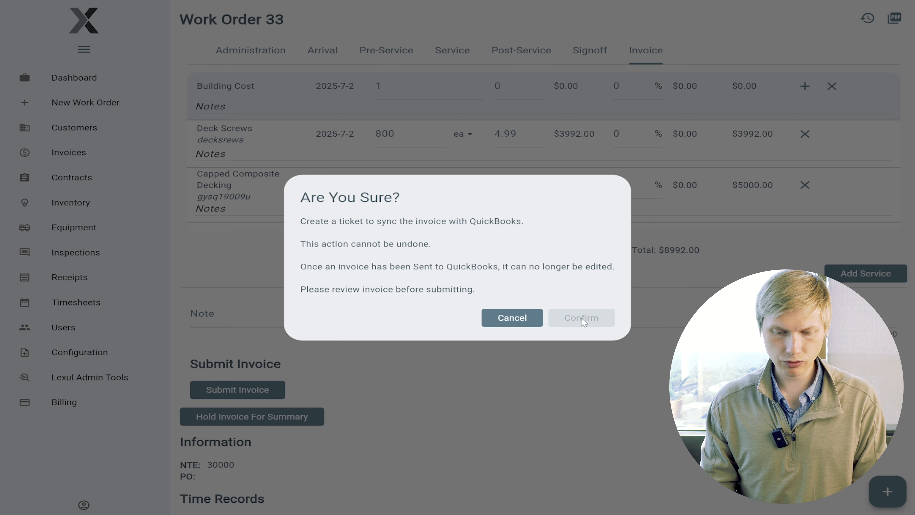
{"action": "left_click", "coordinate": [582, 320]}
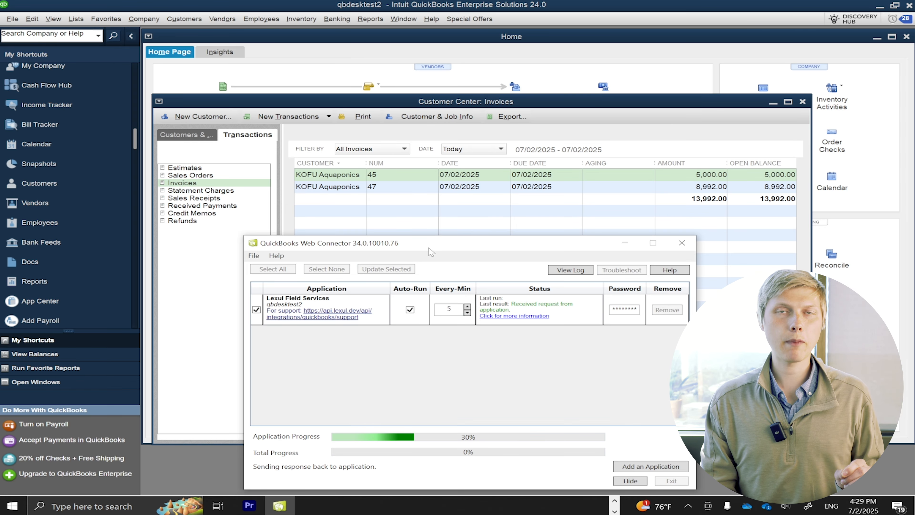
- Switch to QuickBooks Desktop and open the KOFU Aquaponics invoice for 8,992.00 in a maximized window
{"action": "right_click", "coordinate": [337, 190]}
{"action": "left_click", "coordinate": [324, 187]}
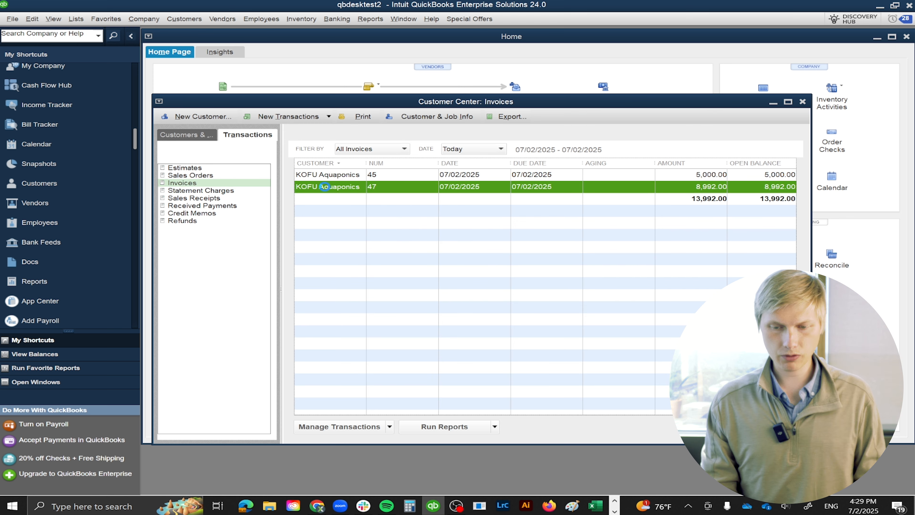
{"action": "double_click", "coordinate": [324, 187]}
{"action": "left_click", "coordinate": [778, 50]}
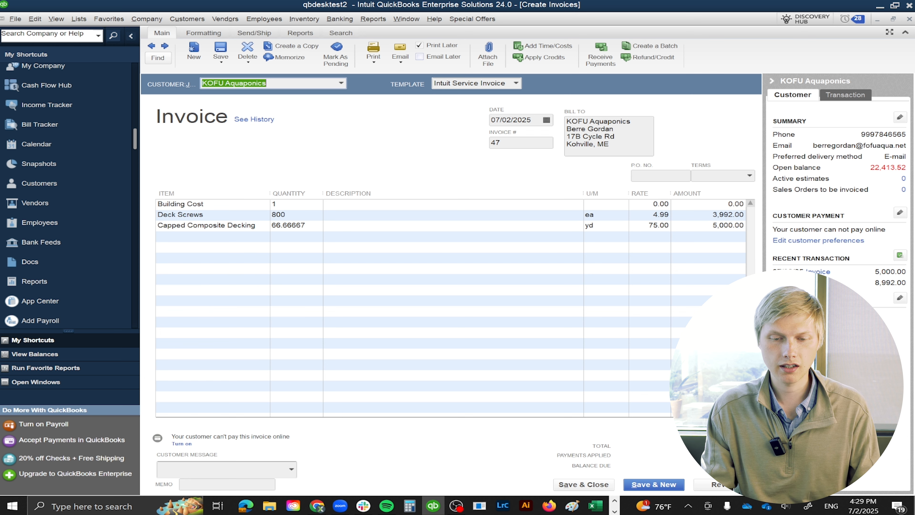
- Check the unit of measure and its options on the invoice's Capped Composite Decking line
{"action": "left_click", "coordinate": [605, 226]}
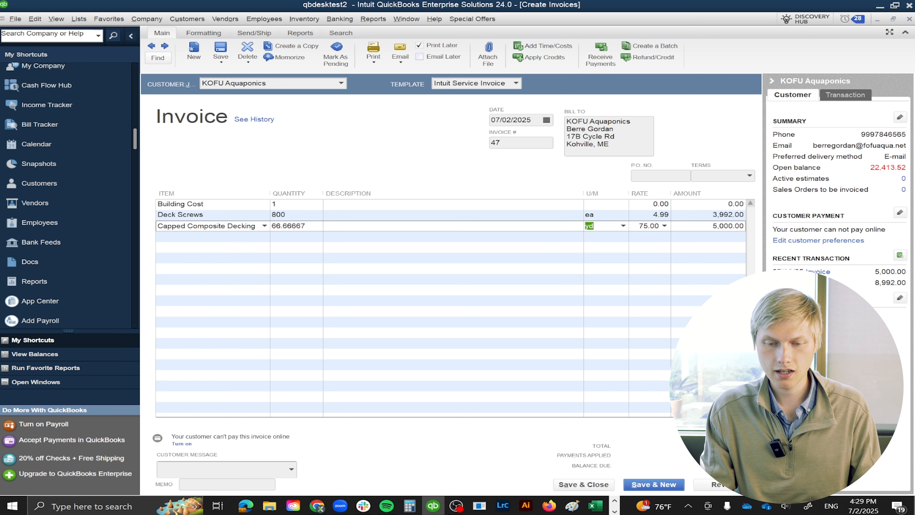
{"action": "left_click", "coordinate": [623, 226]}
{"action": "left_click", "coordinate": [439, 191]}
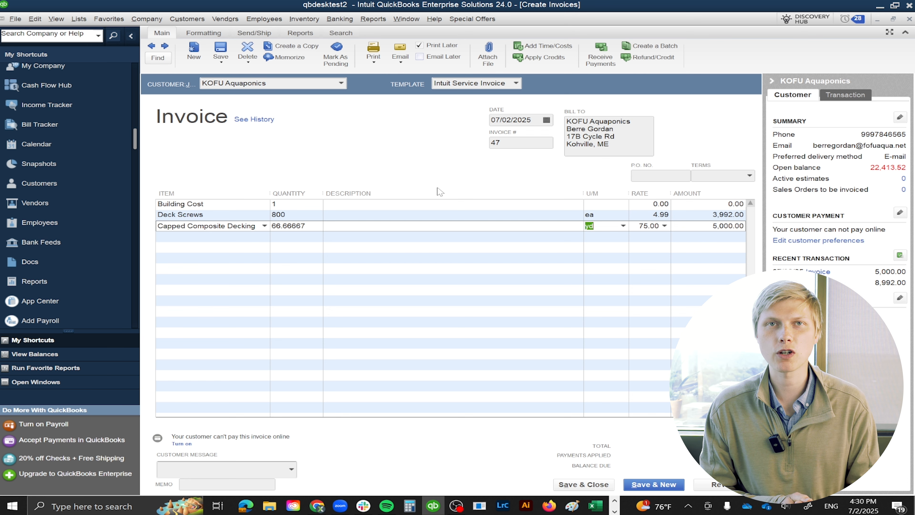